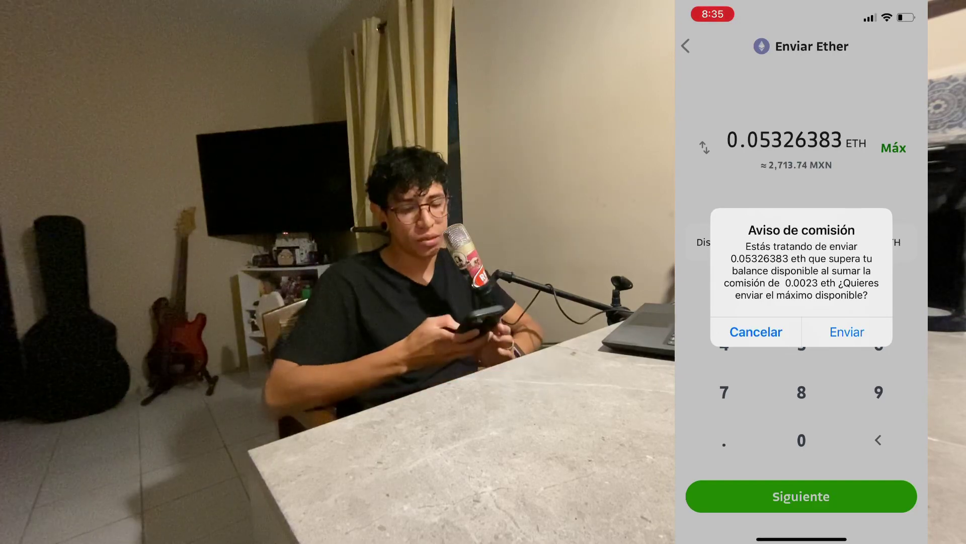
- Send the maximum available 0.05096383 ETH to the wallet's crypto address, filling in the address with the code scanner
click(847, 332)
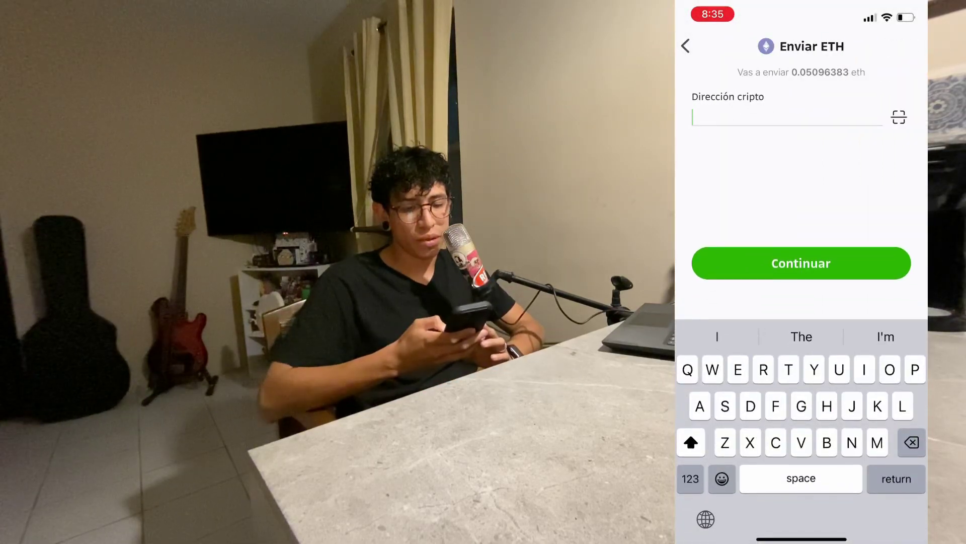
click(899, 117)
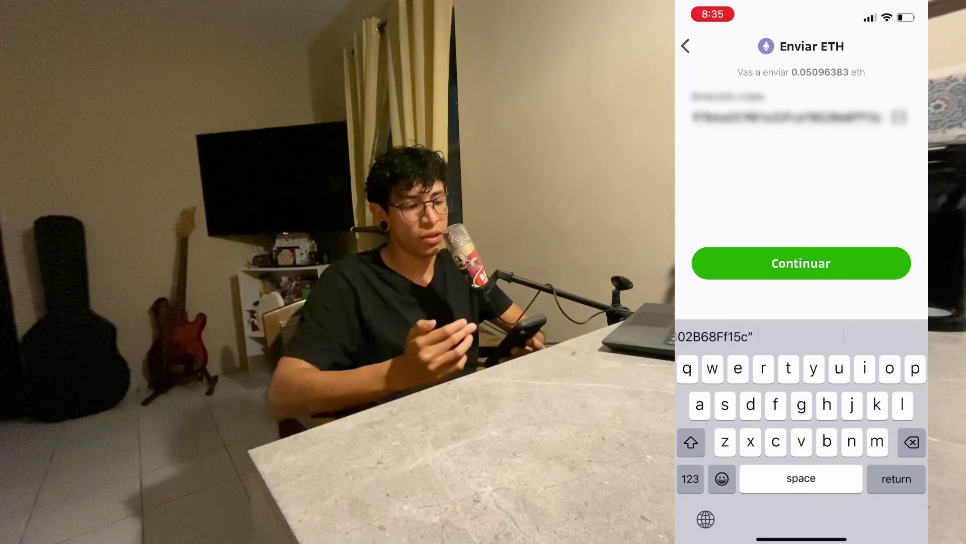
click(802, 263)
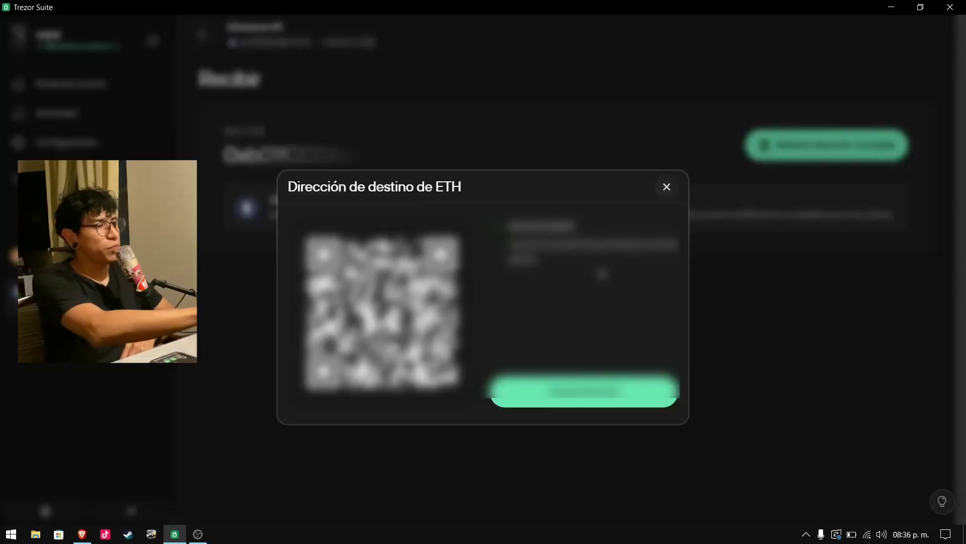
- In Trezor Suite, close the ETH receiving address, return to Ethereum #1 and examine the April 2024 entry on the balance chart
click(667, 187)
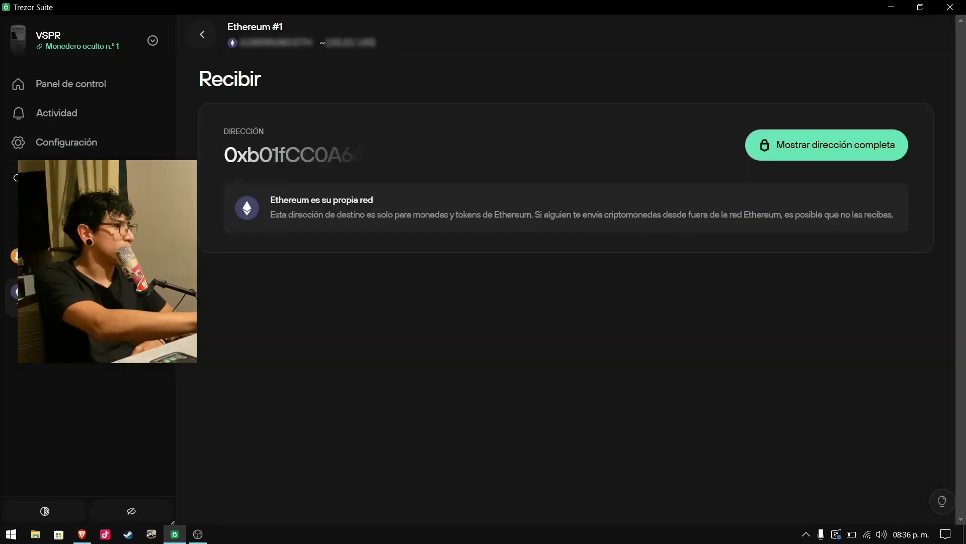
key(Escape)
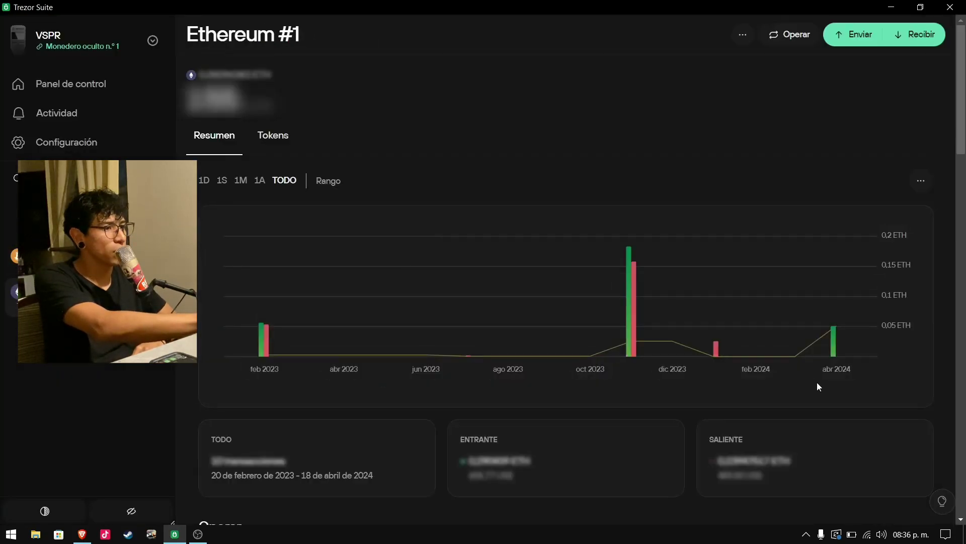
mouse_move(834, 347)
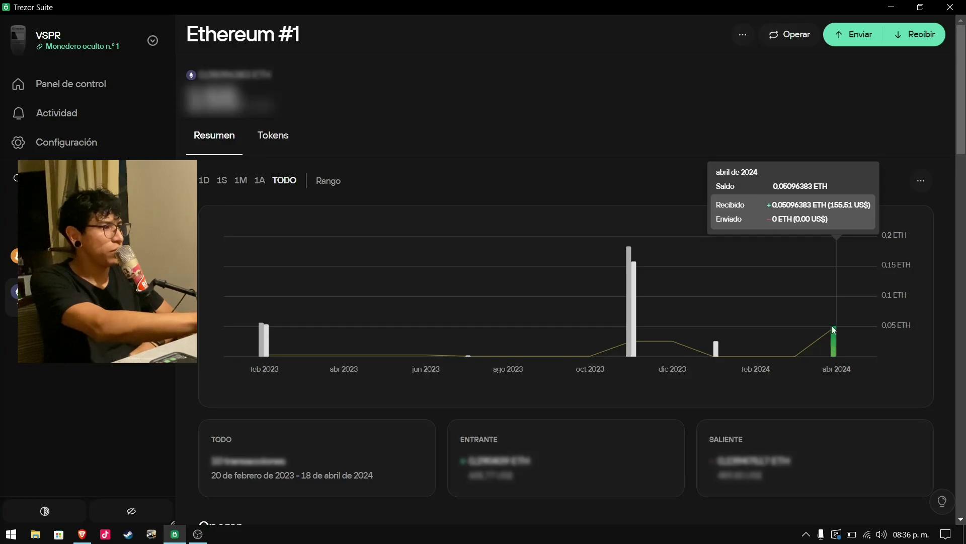
- Open the exchange form for the Ethereum #1 account and choose BTC (Bitcoin) as the currency to receive
click(793, 36)
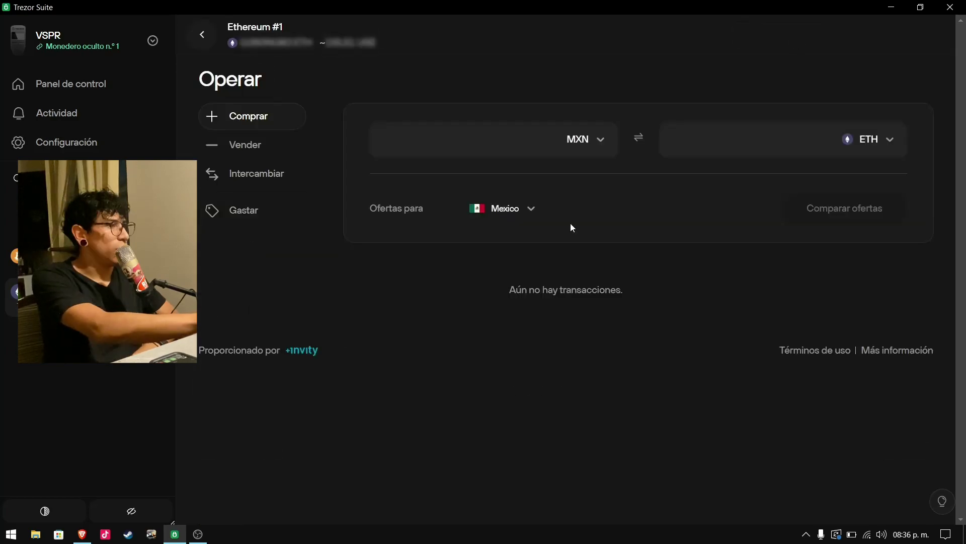
click(601, 147)
click(271, 175)
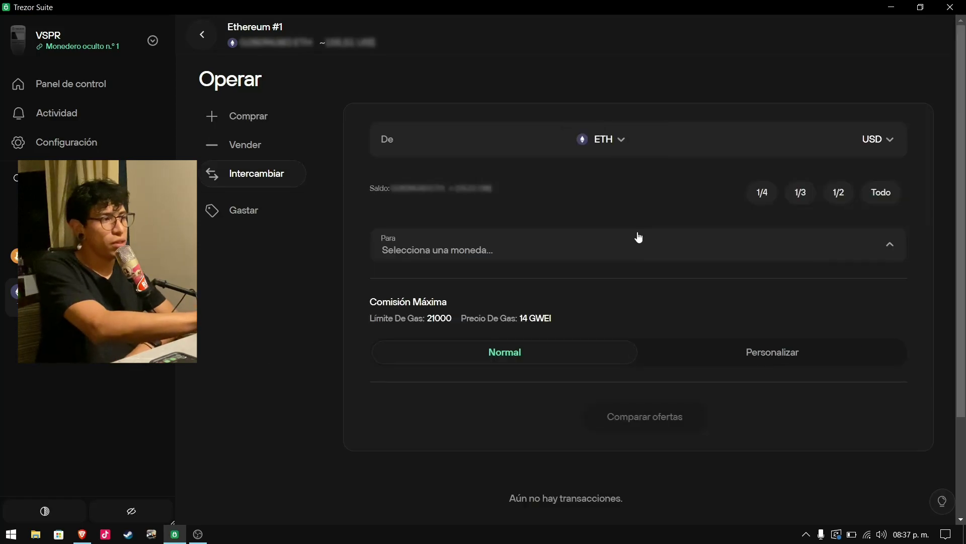
click(867, 252)
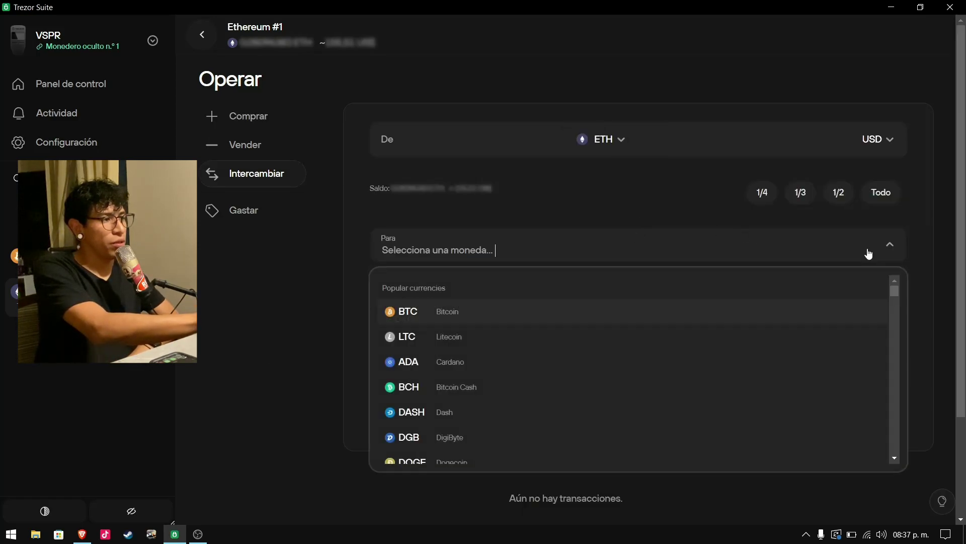
click(681, 318)
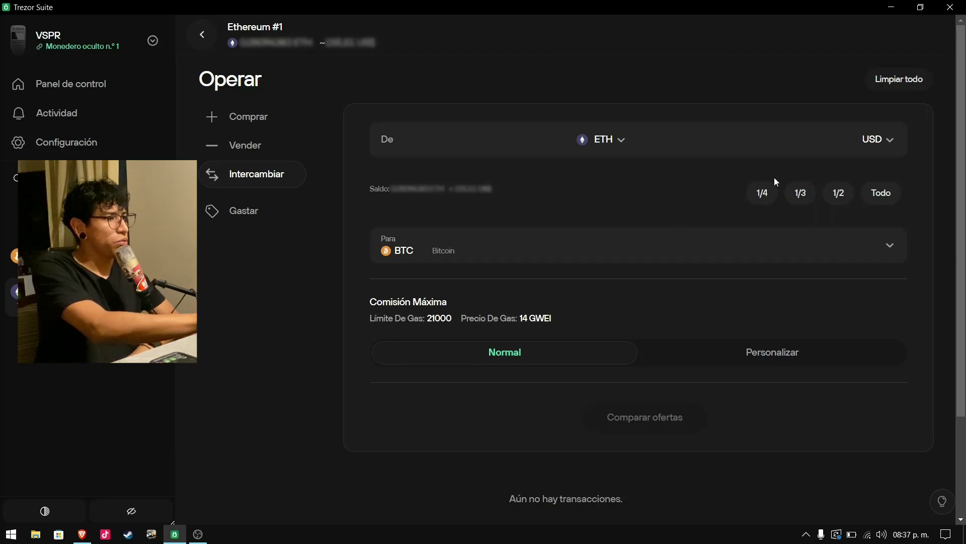
- Set the exchange amount to the whole ETH balance, keep the Normal fee and compare the offers
click(882, 197)
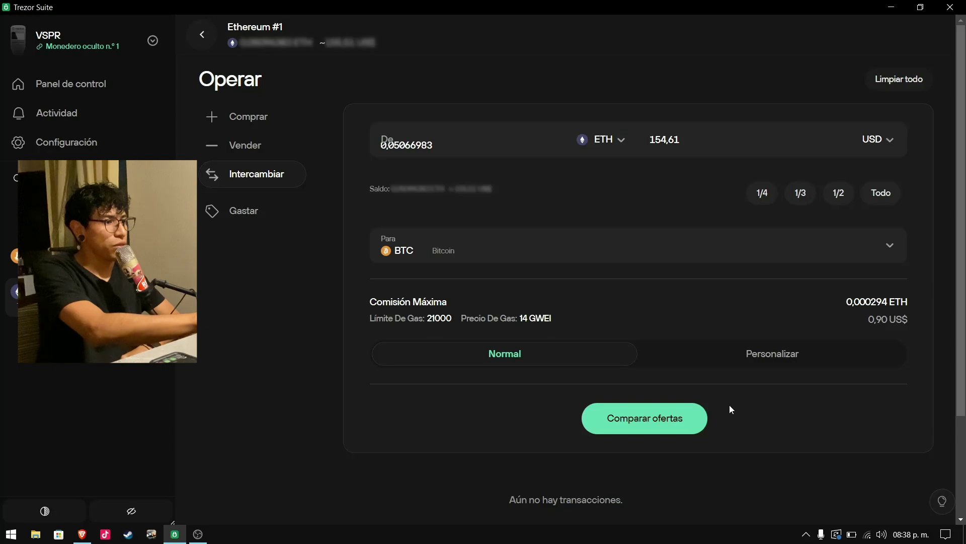
click(686, 353)
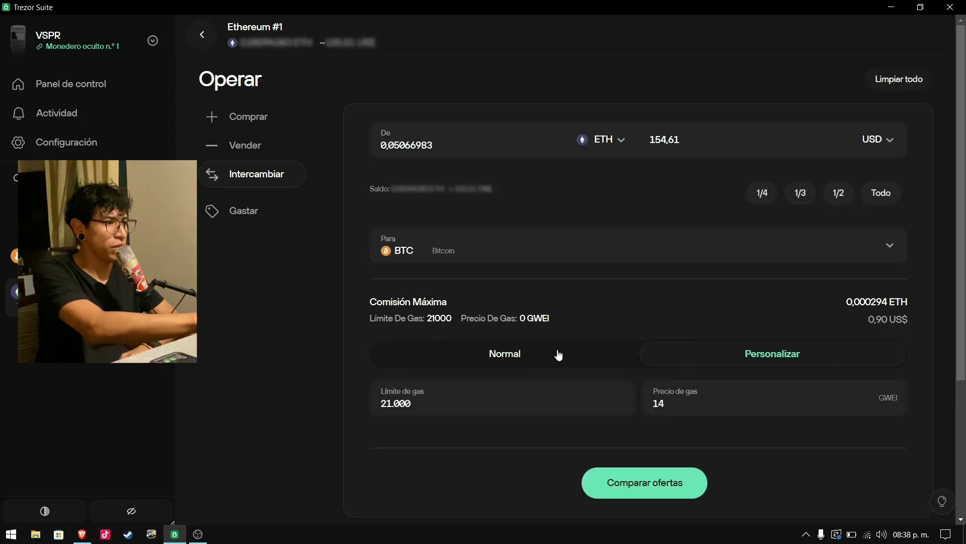
click(516, 359)
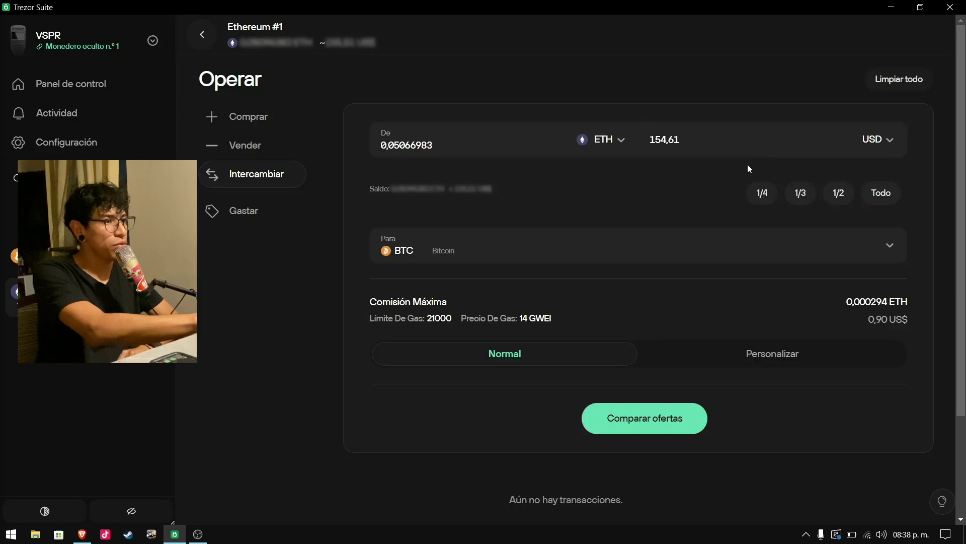
click(876, 198)
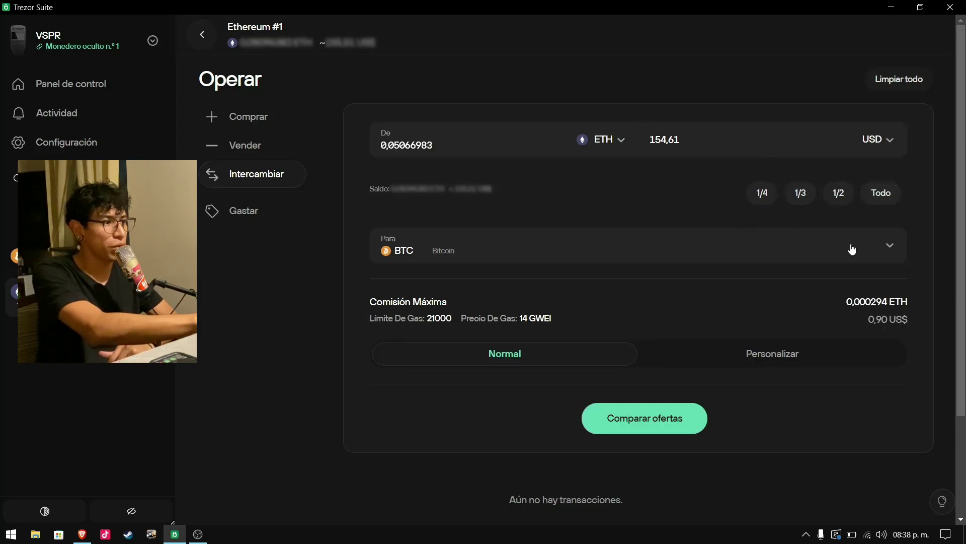
click(665, 422)
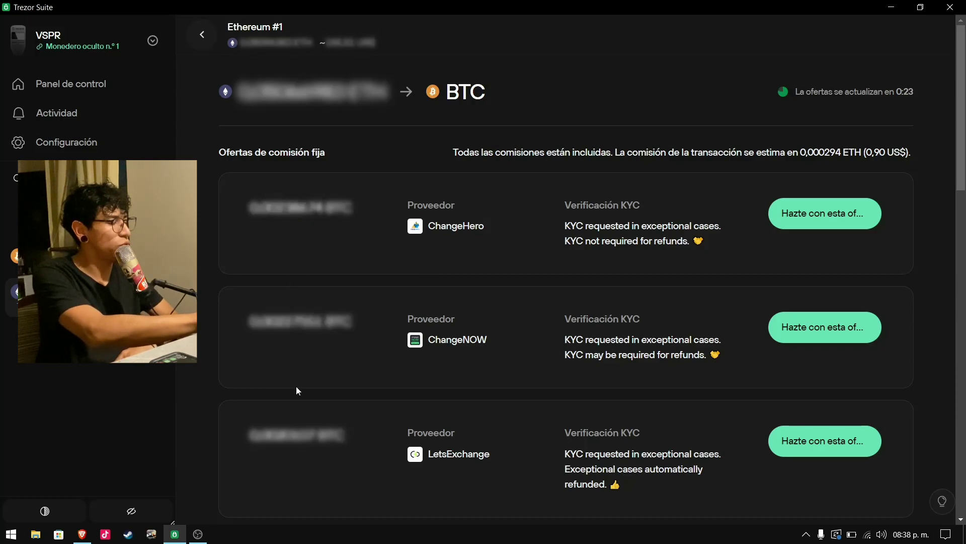
- Review the fixed-rate offers, select ChangeHero's ETH-to-BTC offer and accept its terms
scroll(300, 446, down, 5)
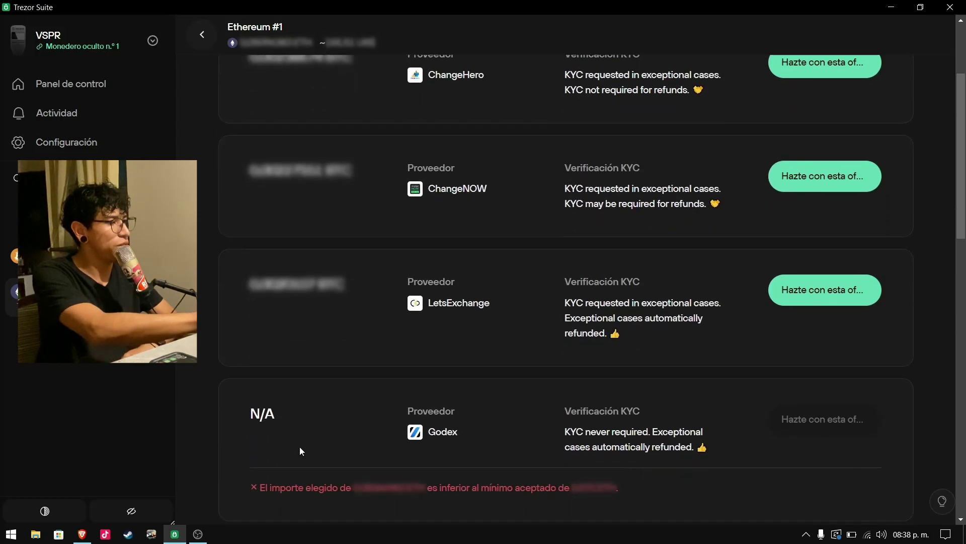
scroll(300, 446, up, 5)
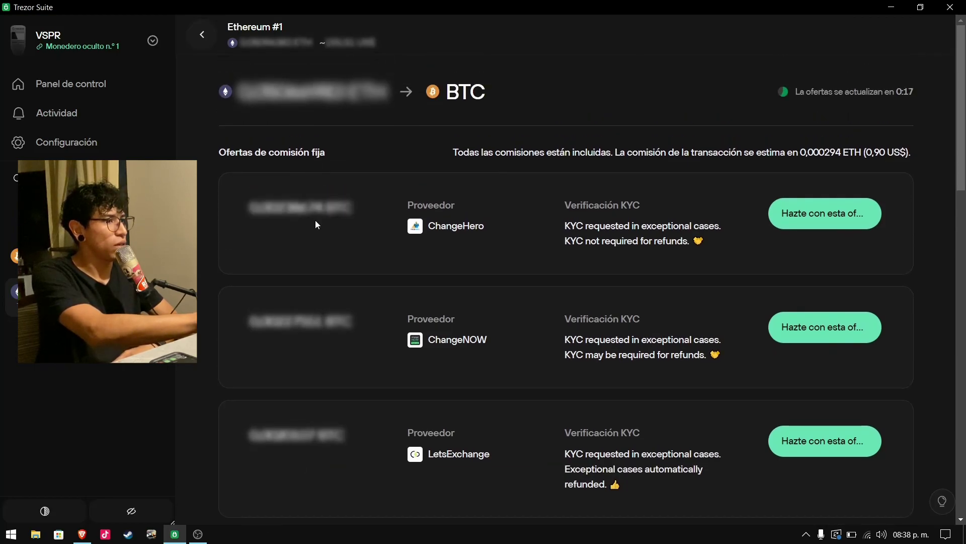
mouse_move(305, 208)
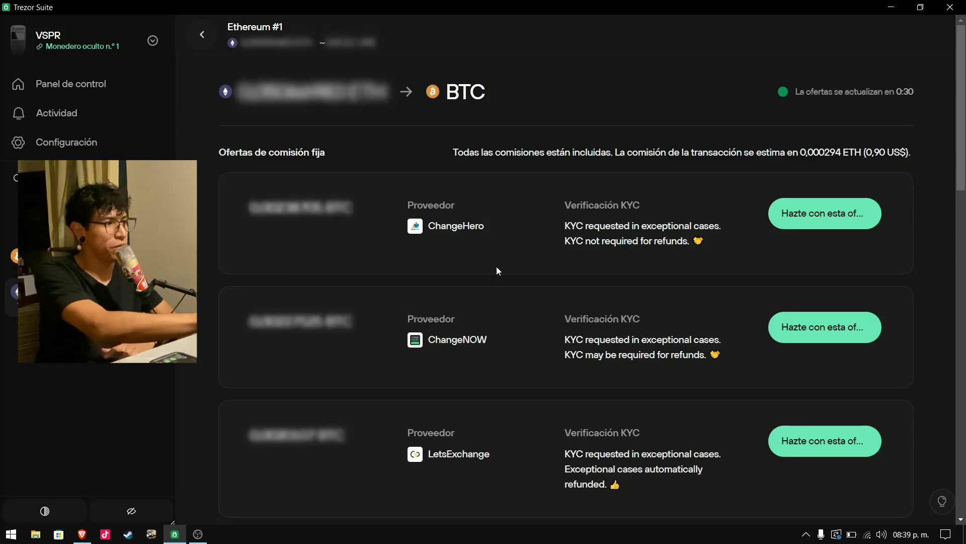
click(842, 223)
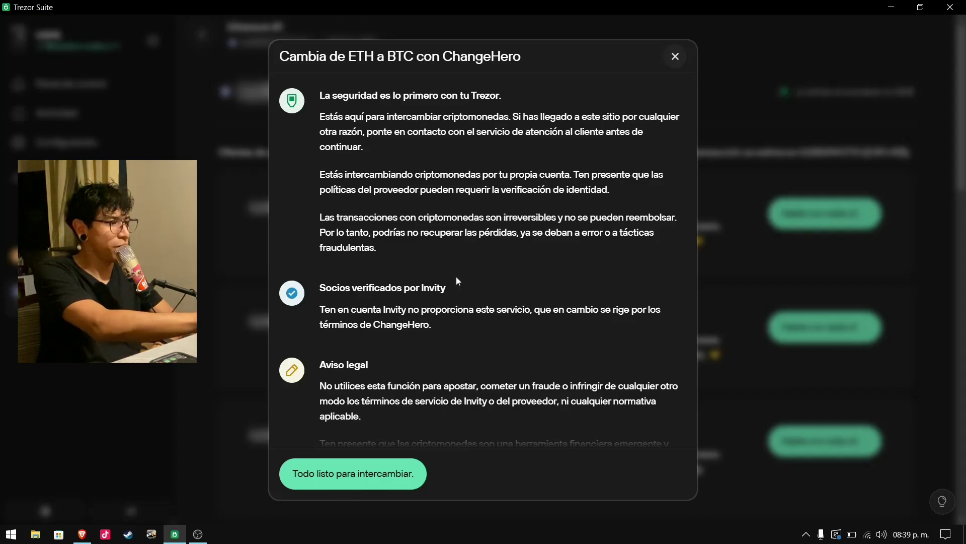
scroll(457, 279, down, 2)
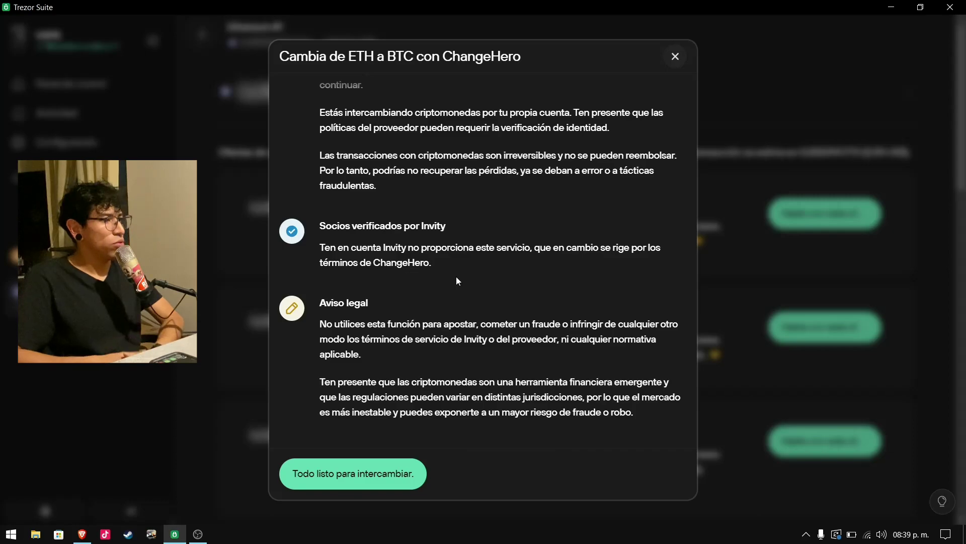
click(358, 482)
- Choose Bitcoin #1 as the destination account and confirm its receiving address on the Trezor
click(649, 221)
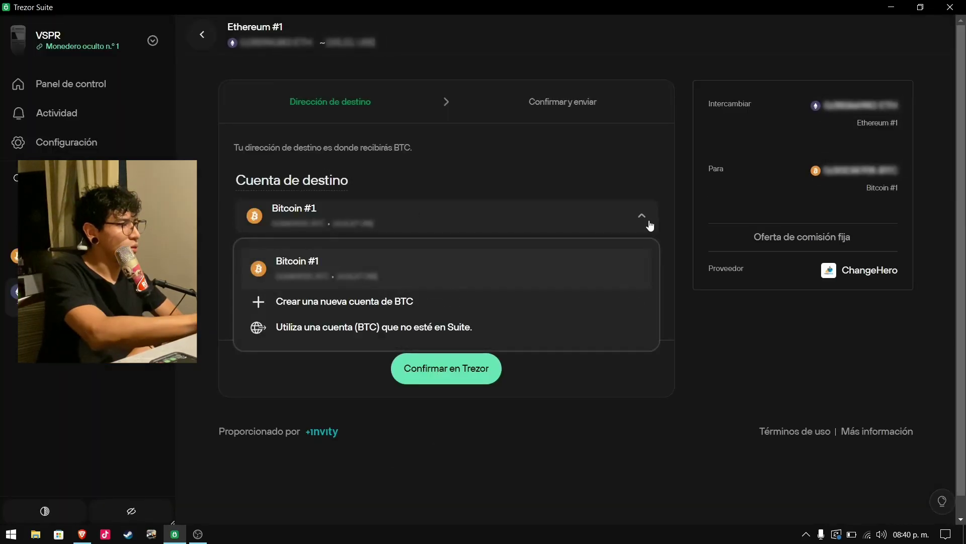
click(350, 280)
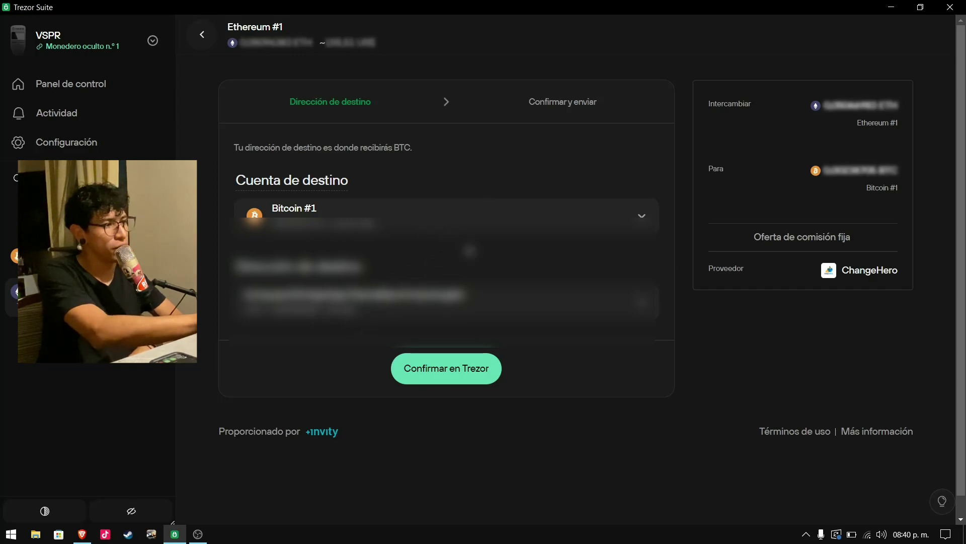
click(462, 381)
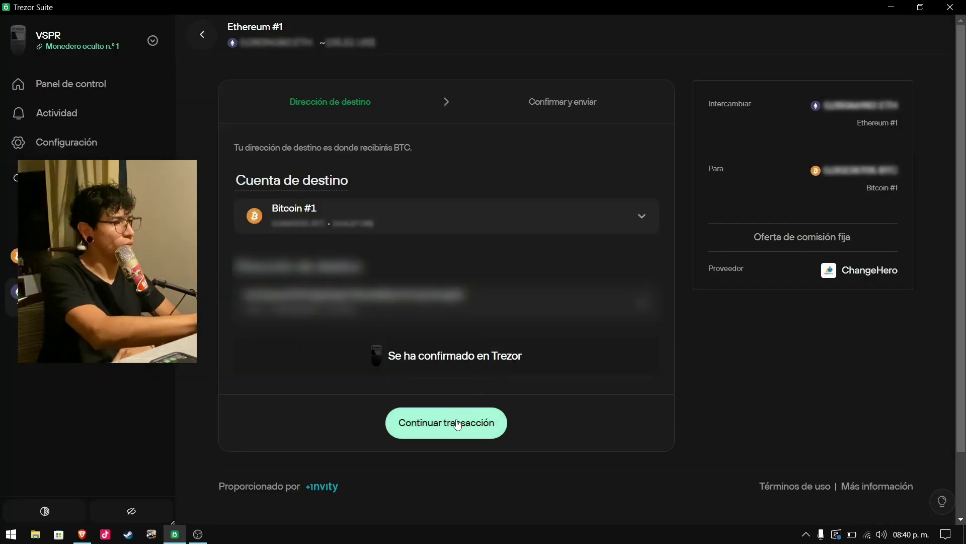
- Try to continue the transaction and send the whole ETH balance to ChangeHero's address, dismissing the notification
click(457, 423)
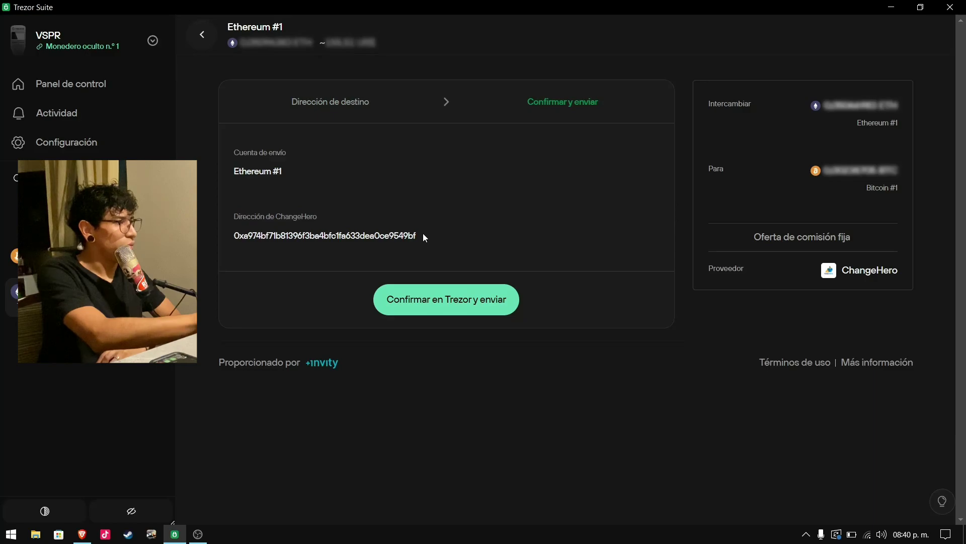
click(468, 311)
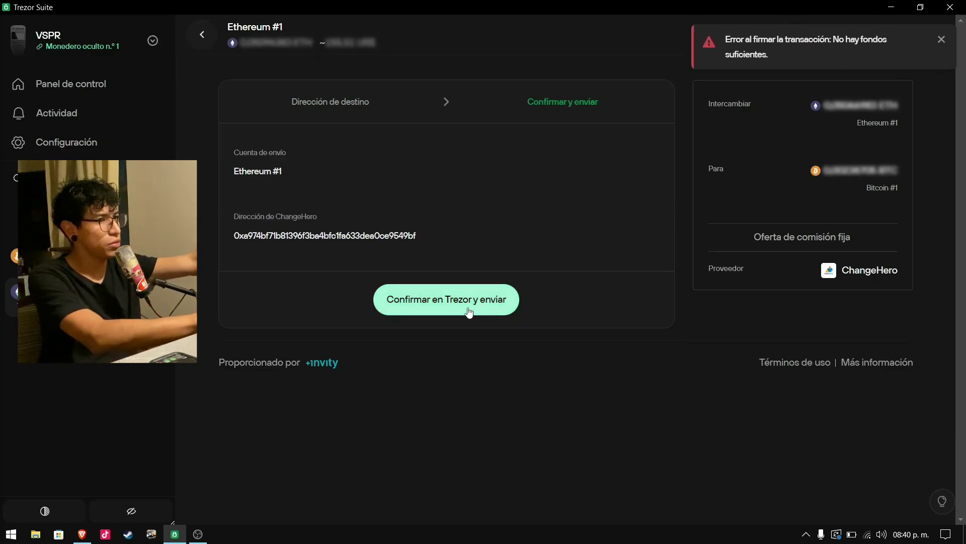
click(941, 39)
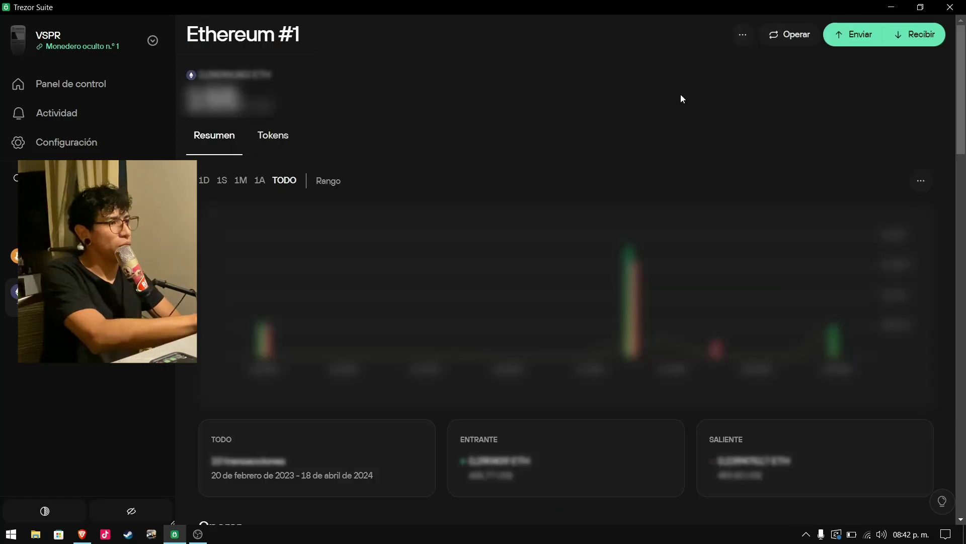
- Reopen the ETH-to-BTC exchange form, keep the Normal fee and set the amount to 0,0505438 ETH
click(783, 35)
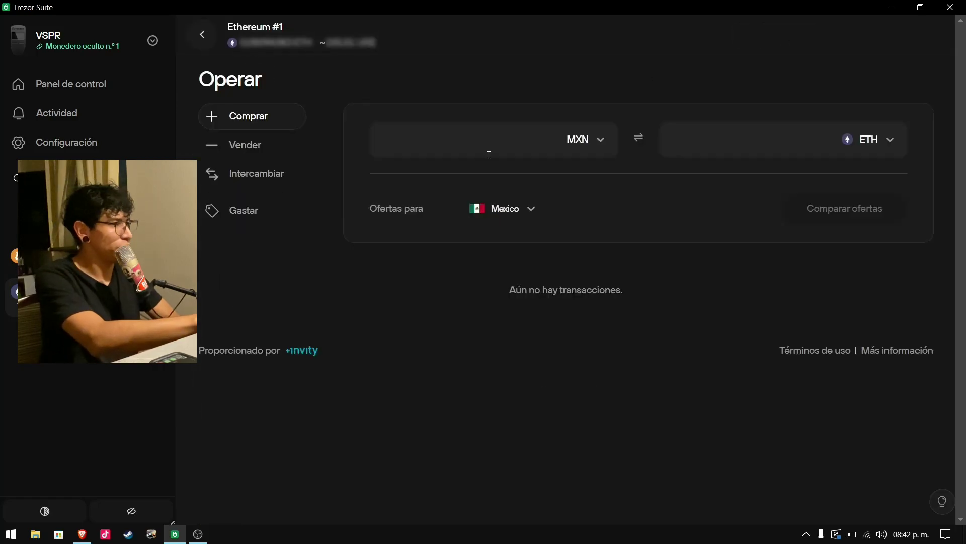
click(259, 173)
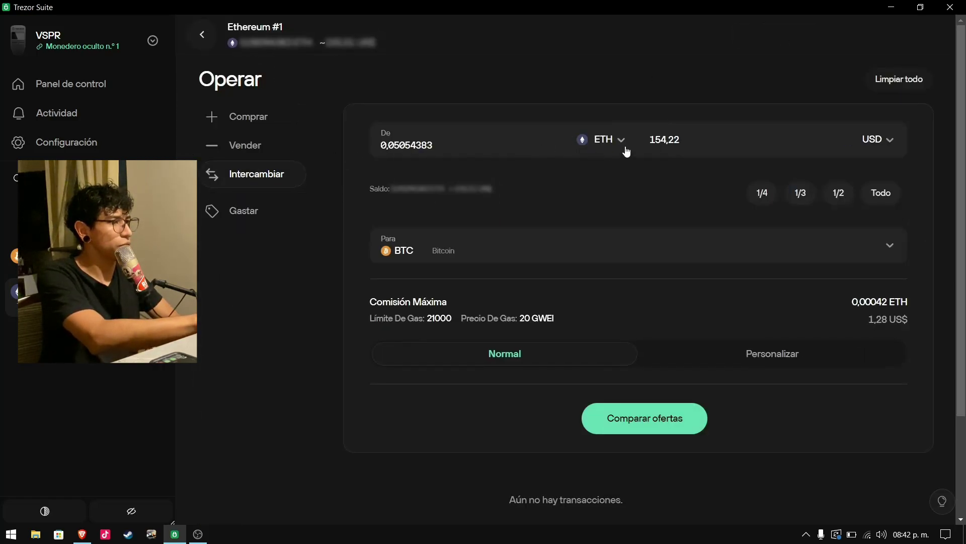
click(882, 198)
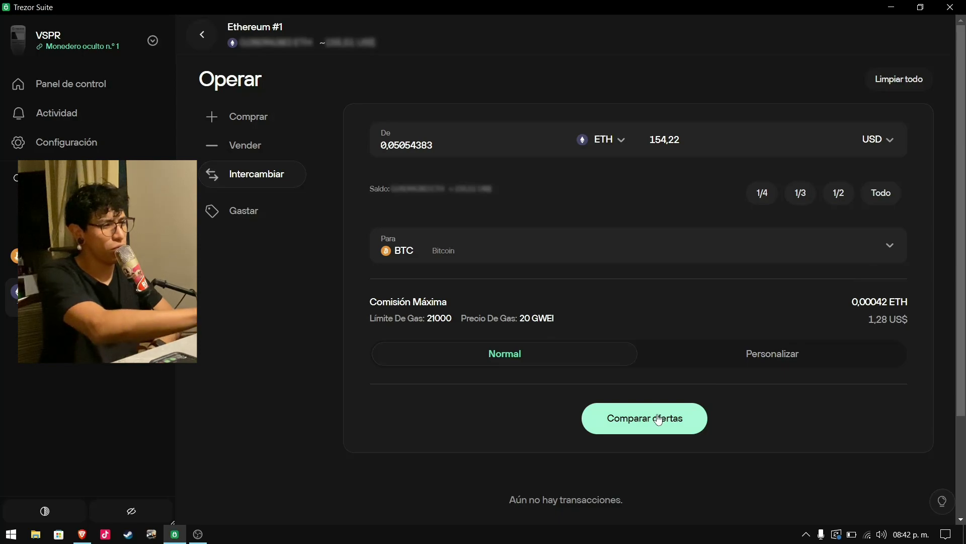
click(727, 361)
click(585, 356)
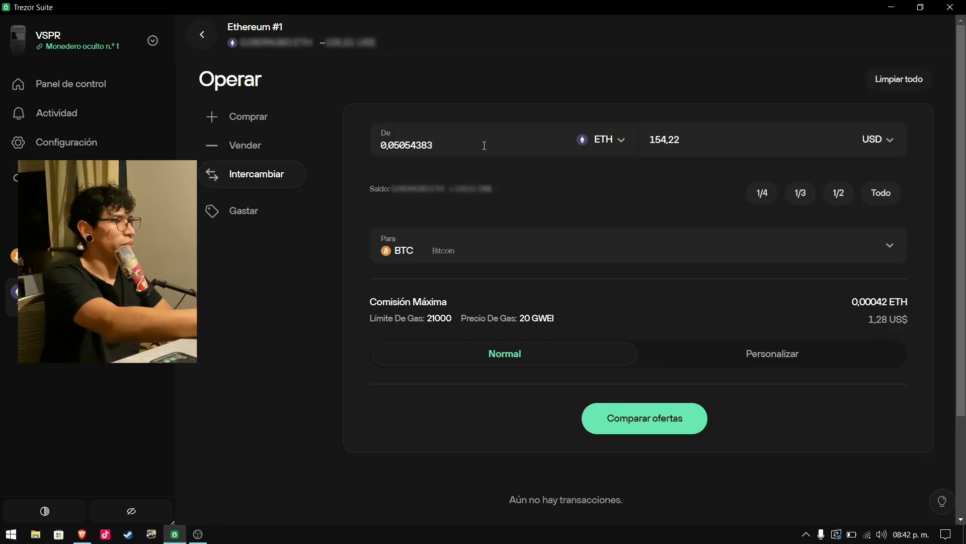
key(BackSpace)
key(BackSpace)
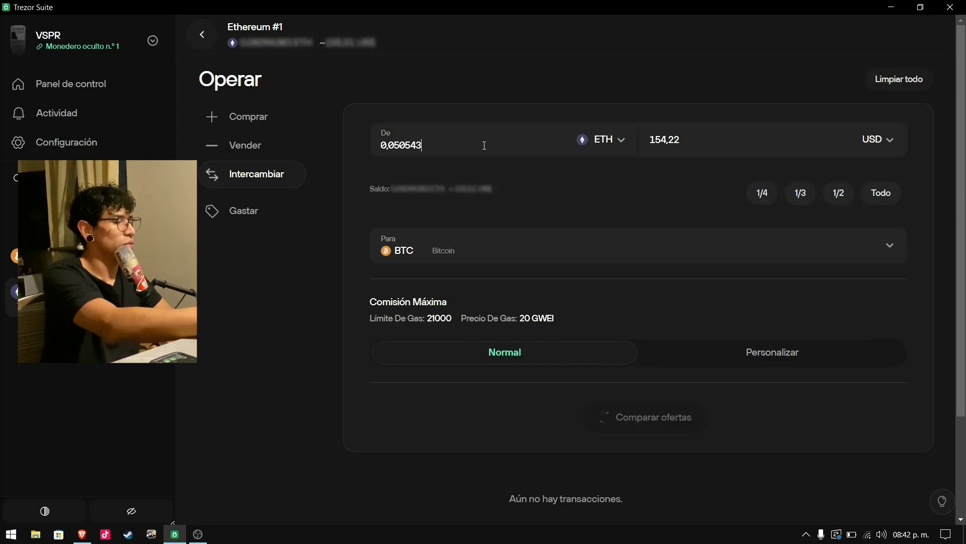
text(80)
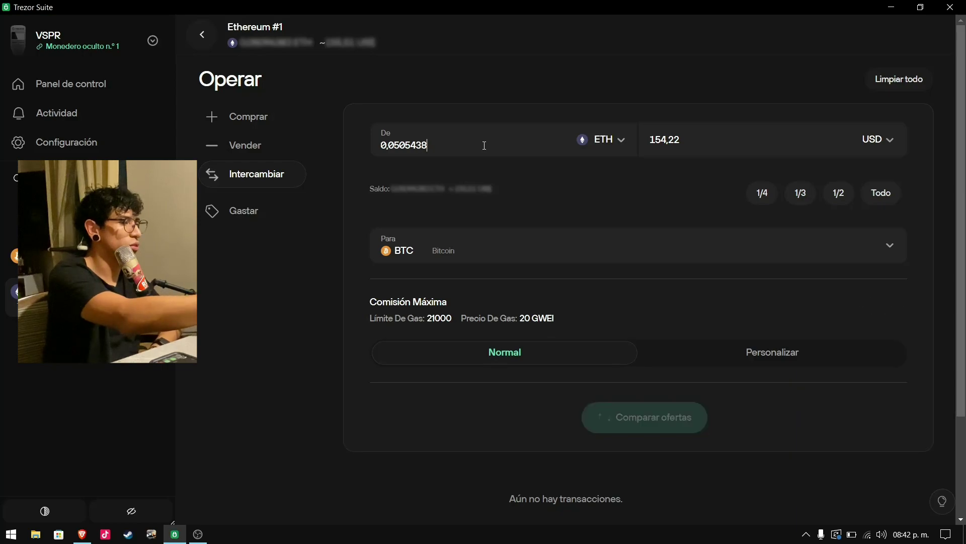
- Compare the offers, accept ChangeHero's offer and terms, and continue with Bitcoin #1 as the destination account
click(661, 419)
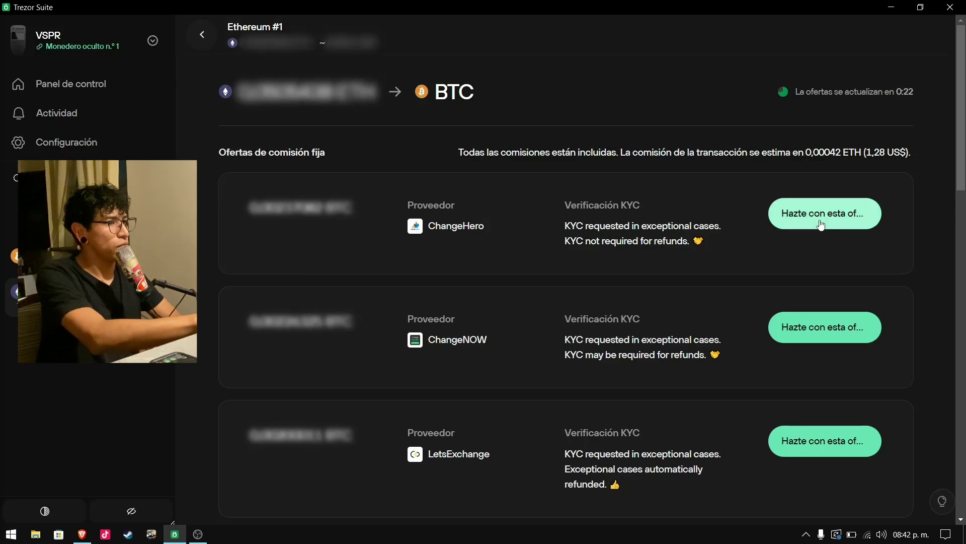
click(838, 219)
click(371, 470)
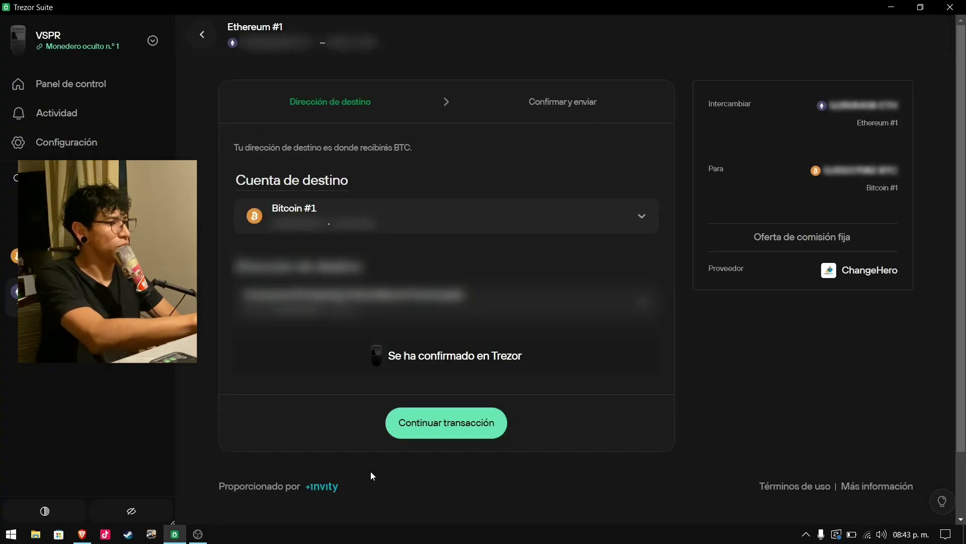
click(464, 422)
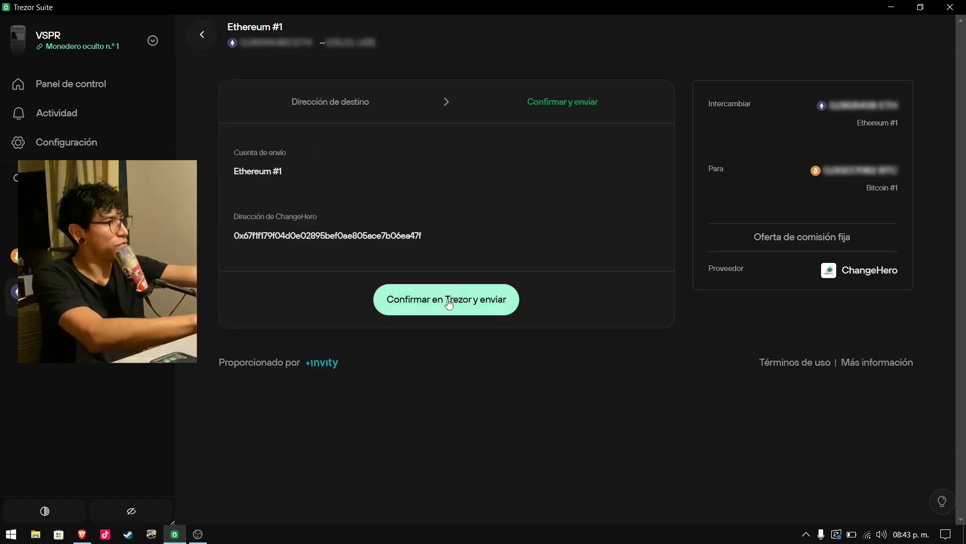
- Review and confirm the 0,0505438 ETH transfer to ChangeHero on the Trezor, and send it
click(449, 304)
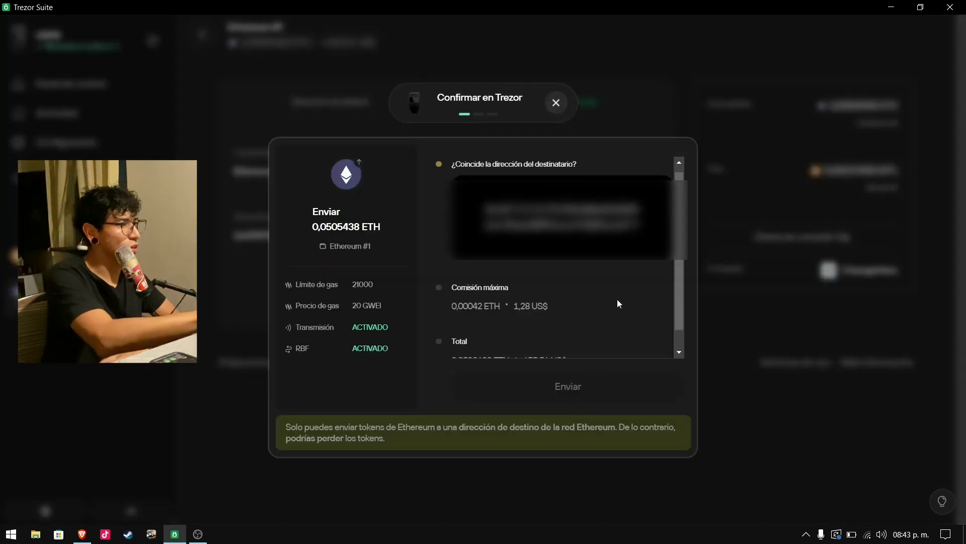
scroll(617, 300, down, 1)
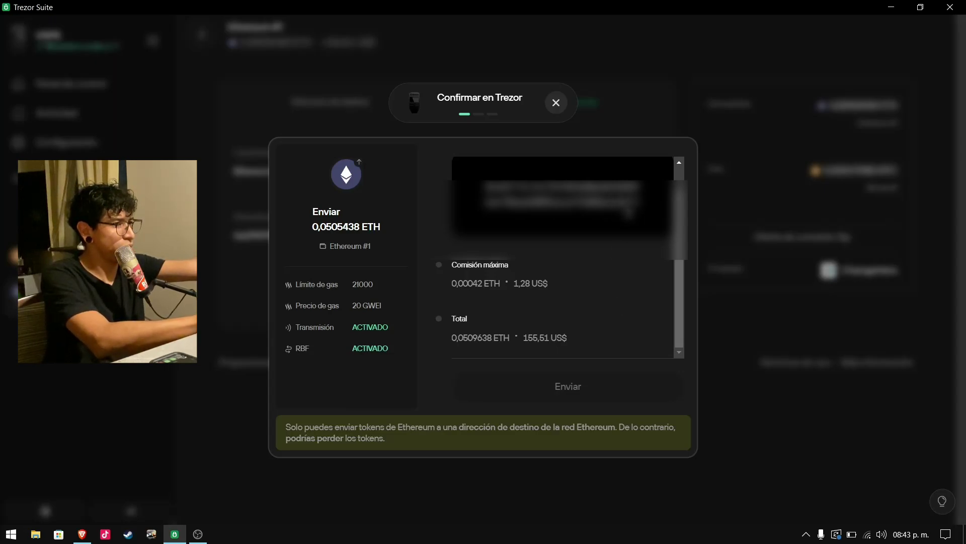
scroll(636, 214, up, 1)
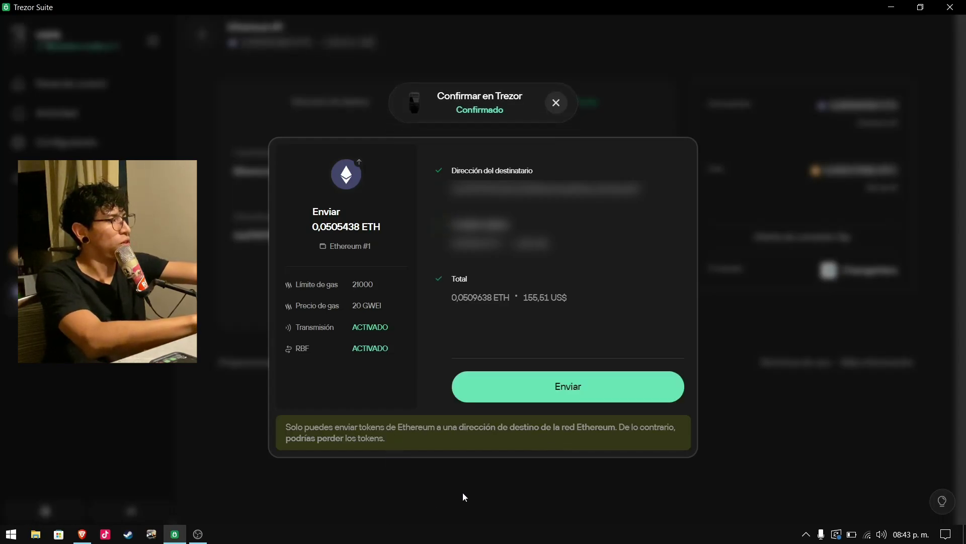
click(579, 388)
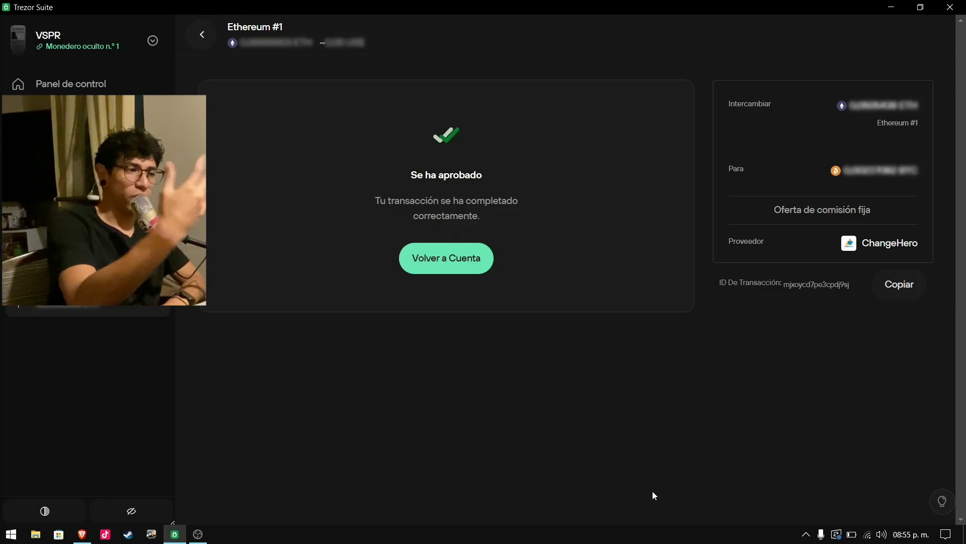
mouse_move(884, 170)
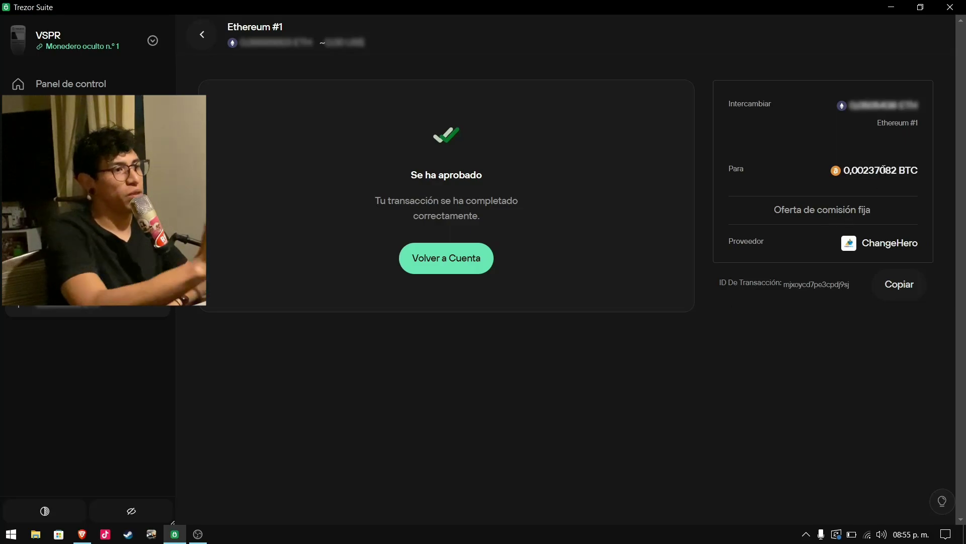